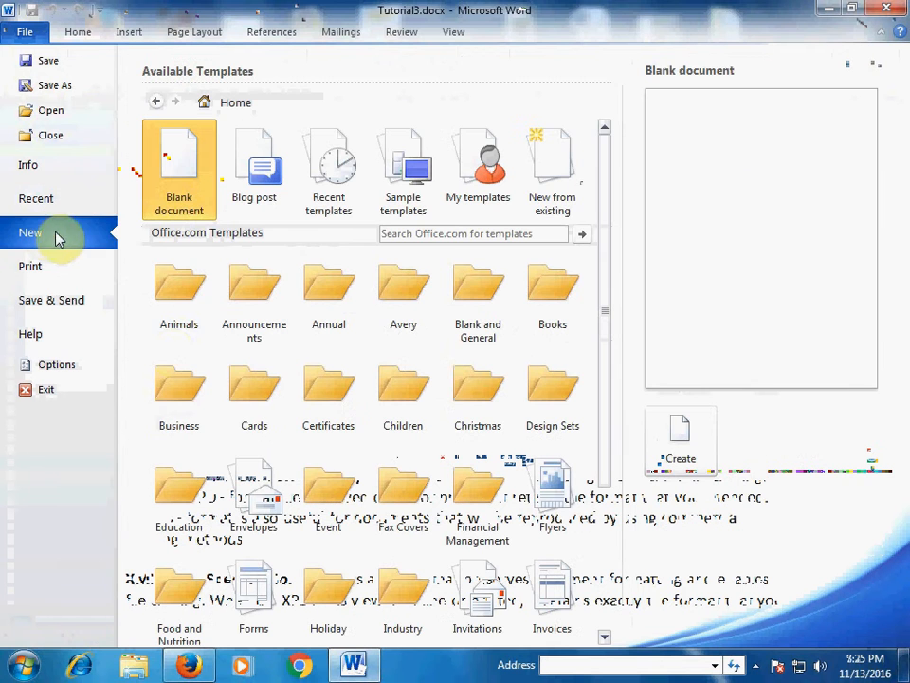
- Create a new document from the Cards template 'Business cards (10 per page)'
{"action": "left_click", "coordinate": [251, 390]}
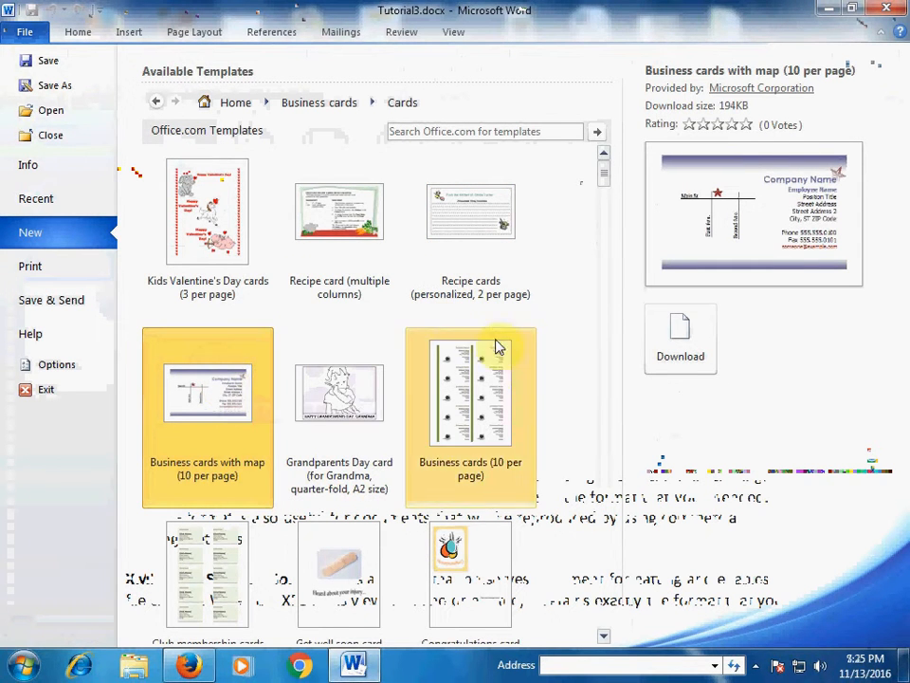
{"action": "left_click", "coordinate": [464, 415]}
{"action": "left_click", "coordinate": [669, 487]}
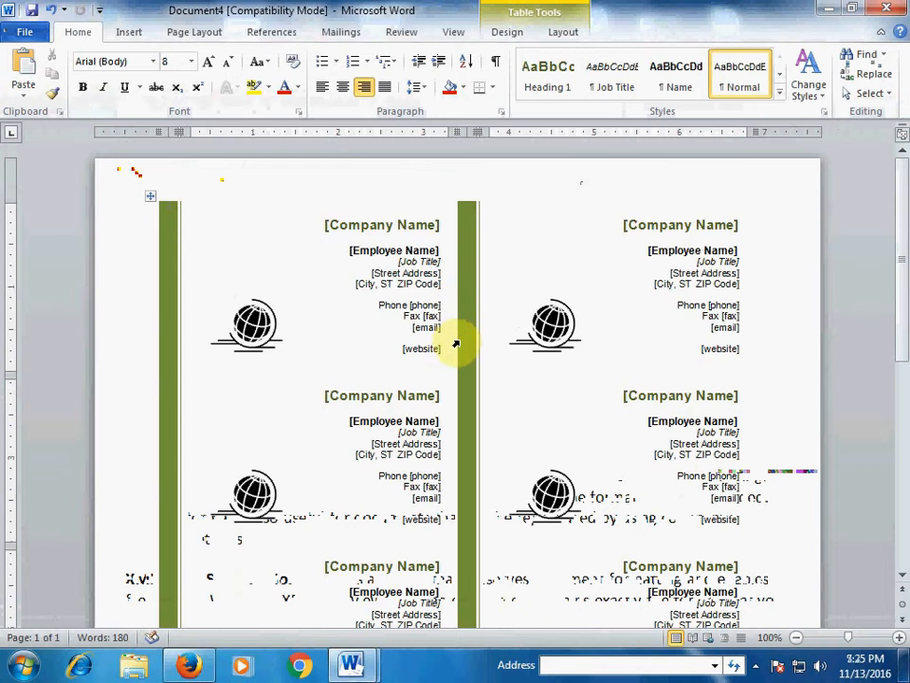
- Replace the [Company Name] placeholder with 'Sekho Sub Kuch' on all cards
{"action": "scroll", "coordinate": [455, 343], "scroll_direction": "down", "scroll_amount": 3}
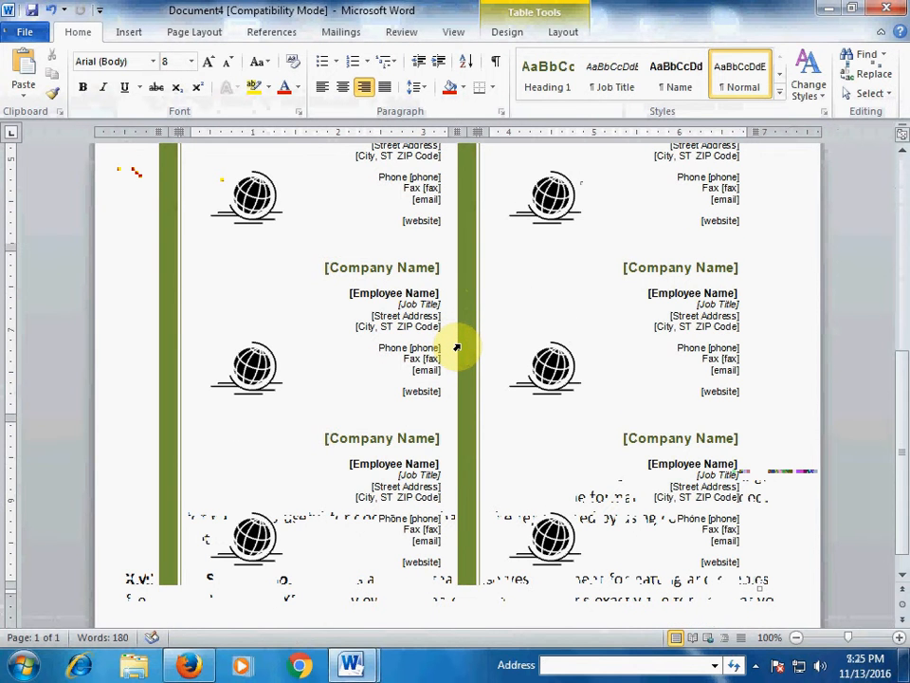
{"action": "scroll", "coordinate": [457, 348], "scroll_direction": "up", "scroll_amount": 3}
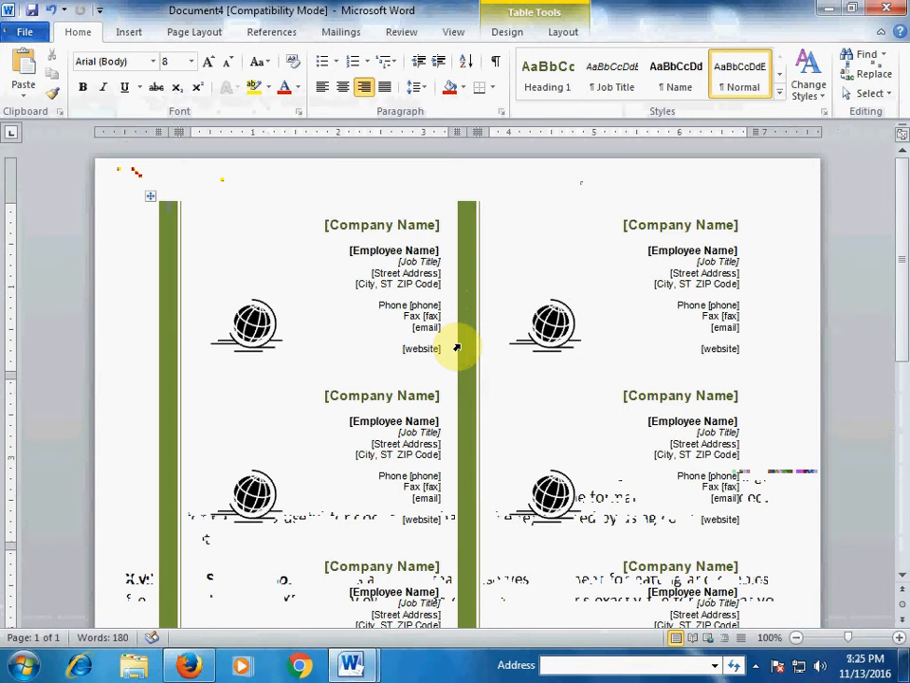
{"action": "left_click", "coordinate": [351, 225]}
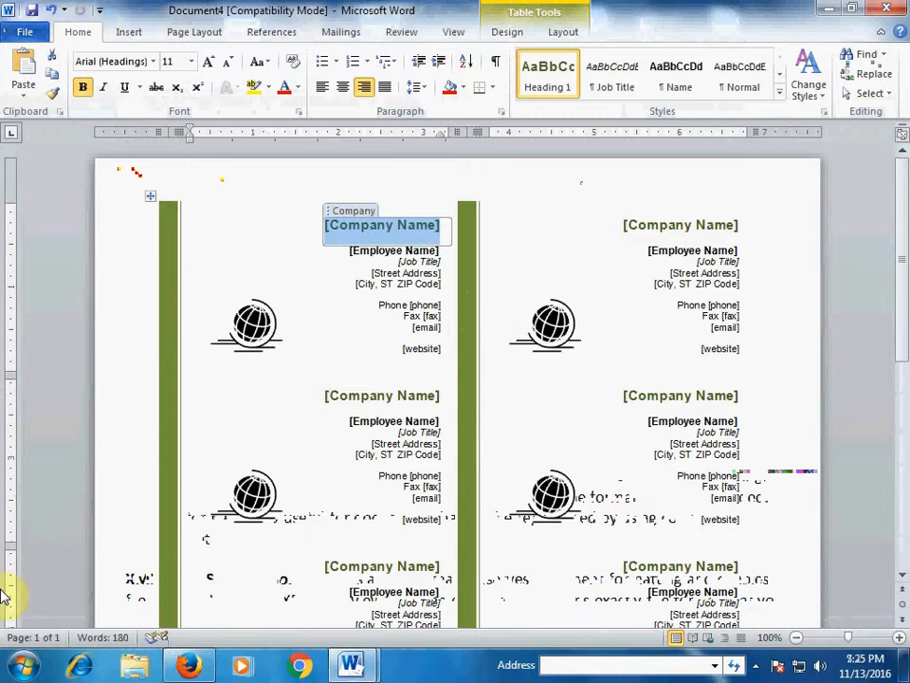
{"action": "type", "text": "S"}
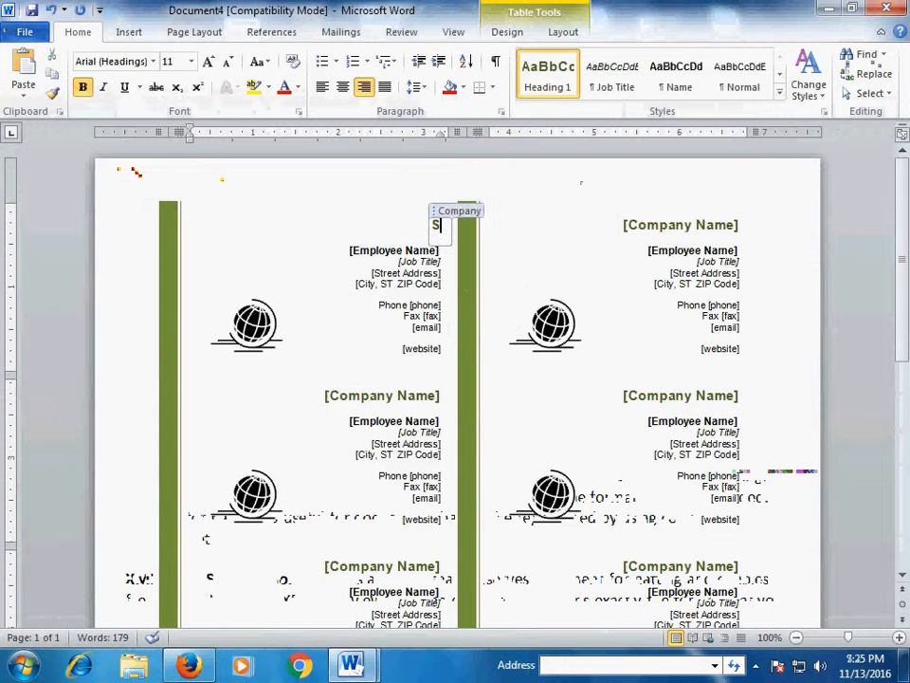
{"action": "type", "text": "ekho Sub"}
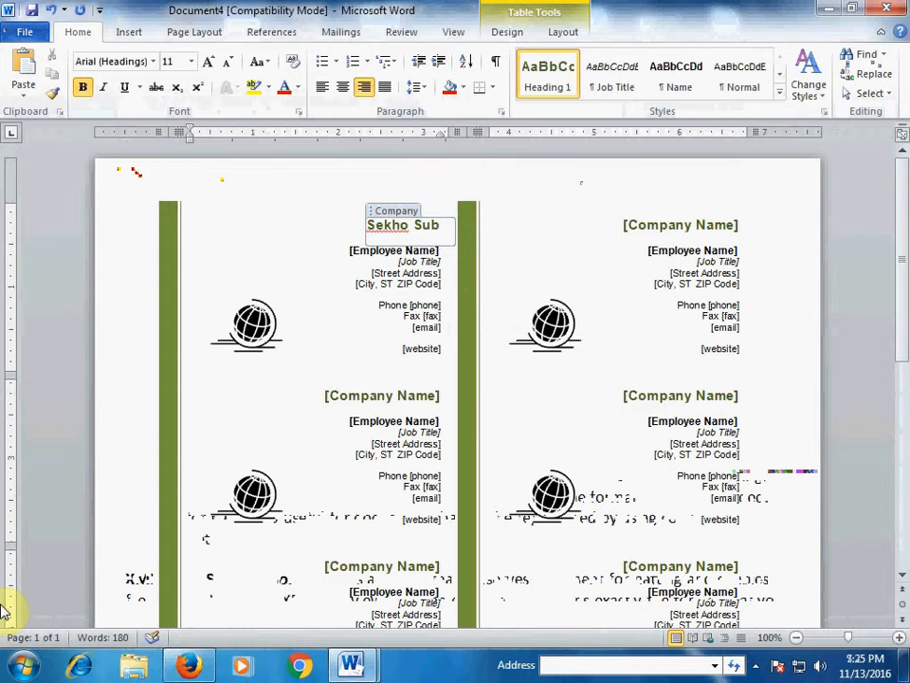
{"action": "type", "text": " Kuch"}
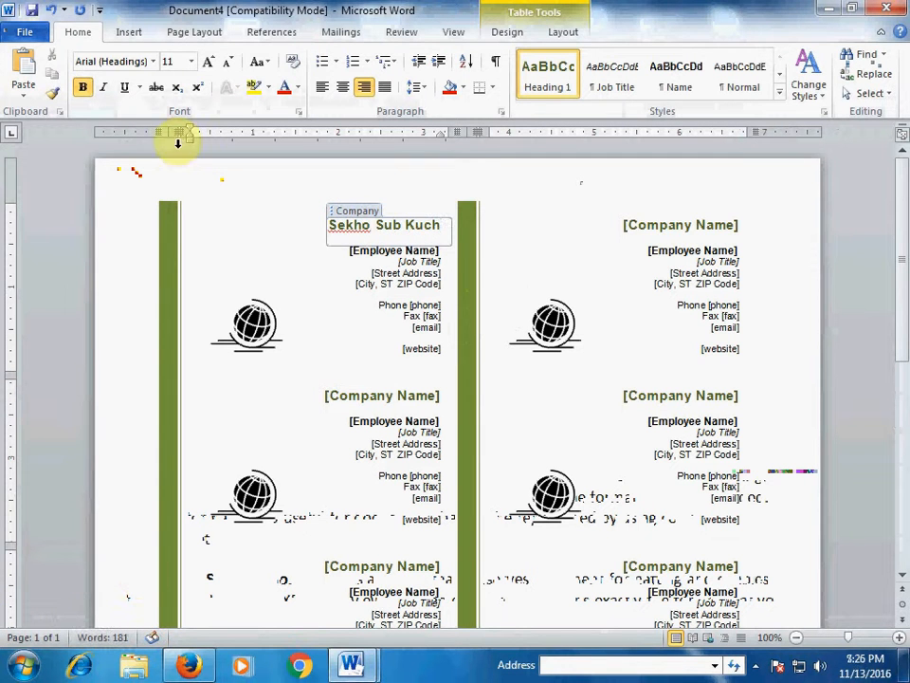
{"action": "left_click", "coordinate": [301, 256]}
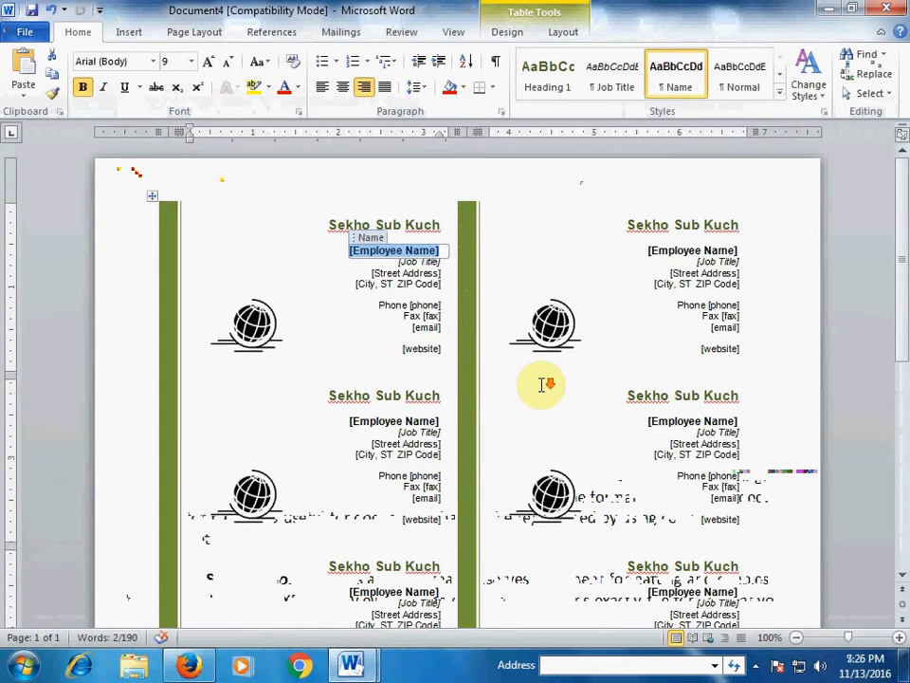
- Enter the employee's full name in the [Employee Name] placeholder on the cards
{"action": "scroll", "coordinate": [544, 379], "scroll_direction": "down", "scroll_amount": 2}
{"action": "scroll", "coordinate": [543, 377], "scroll_direction": "down", "scroll_amount": 5}
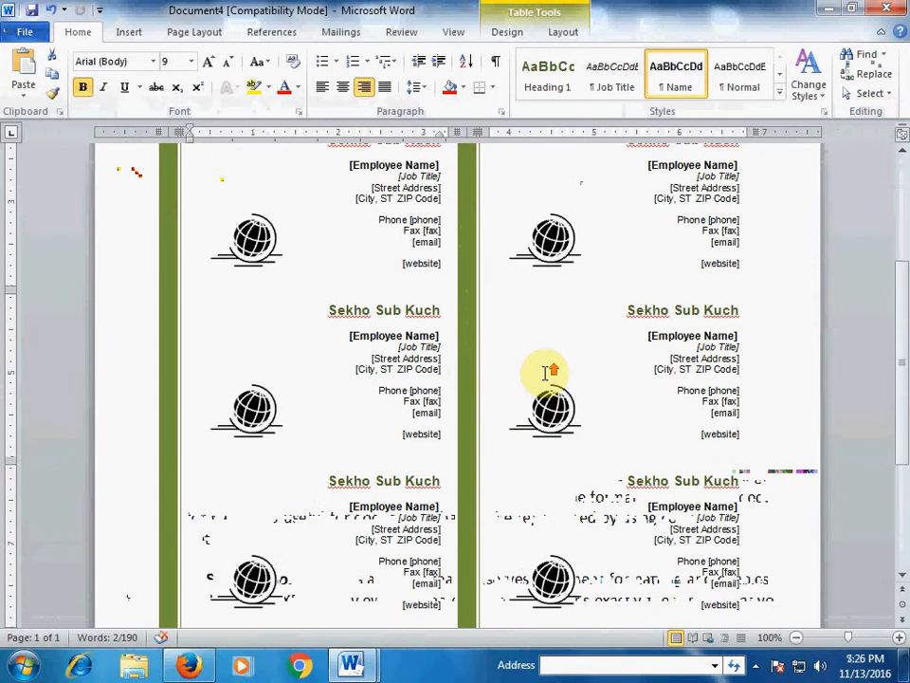
{"action": "scroll", "coordinate": [545, 366], "scroll_direction": "up", "scroll_amount": 2}
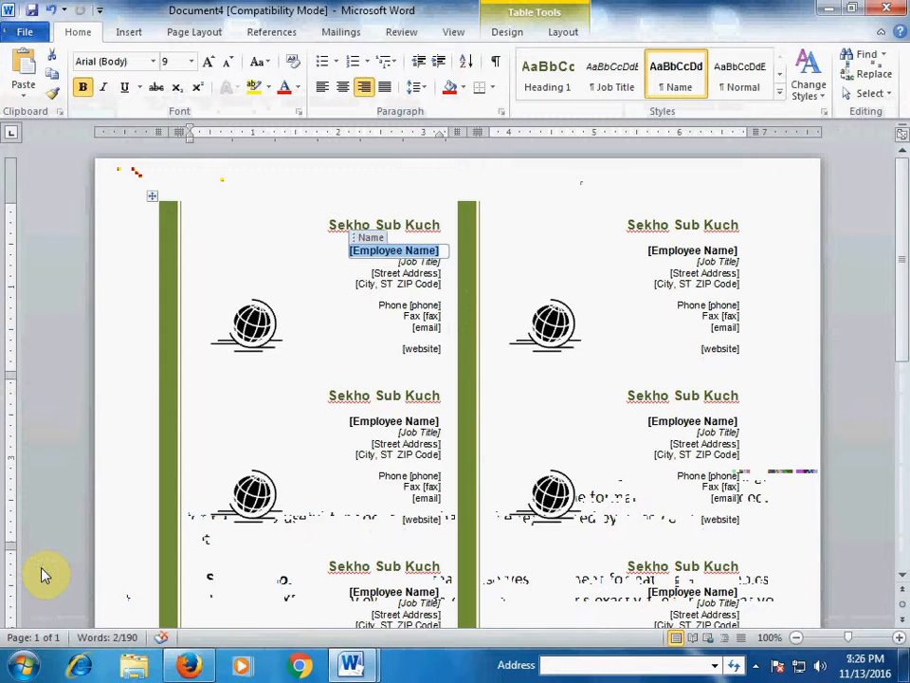
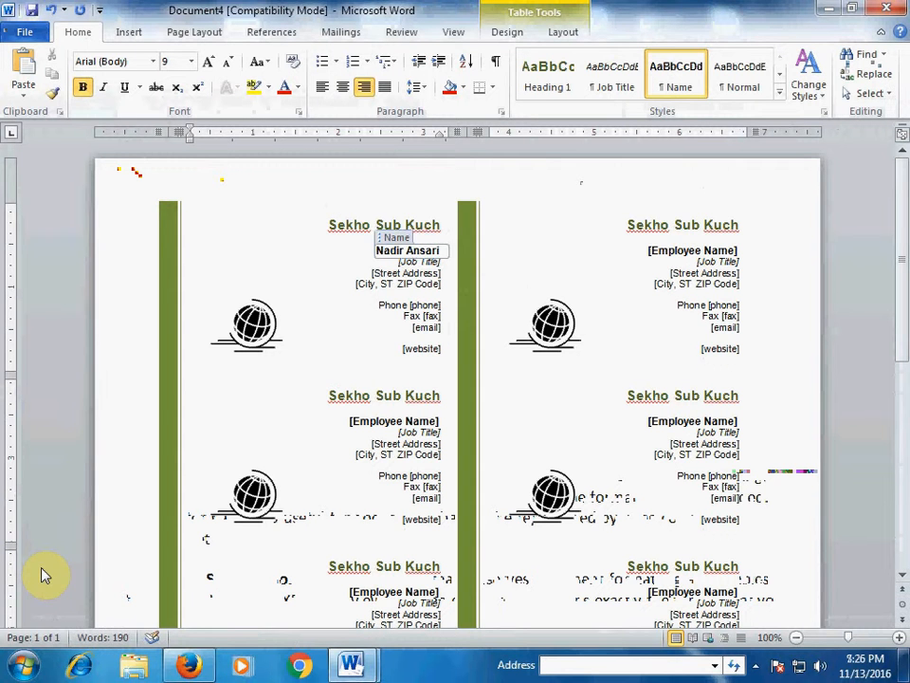
{"action": "left_click", "coordinate": [326, 298]}
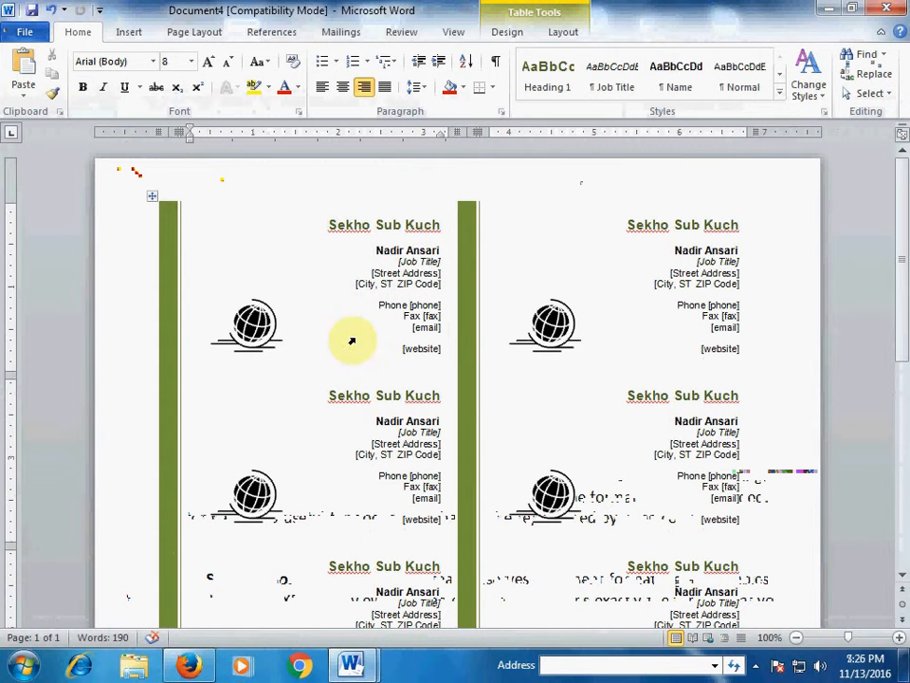
- Set the job title on all cards to 'IT Manager'
{"action": "left_click", "coordinate": [415, 262]}
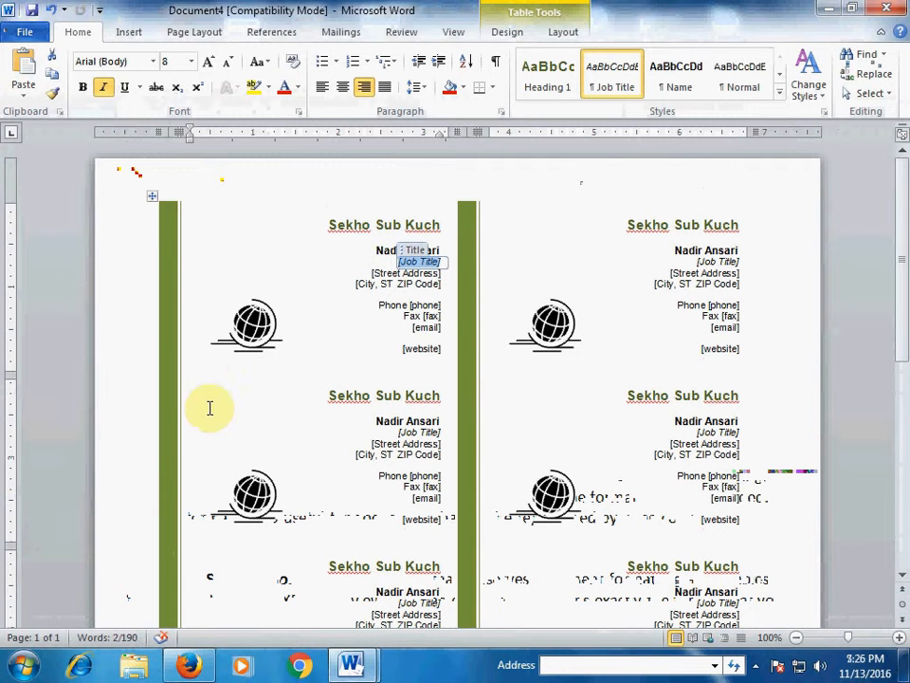
{"action": "type", "text": "T"}
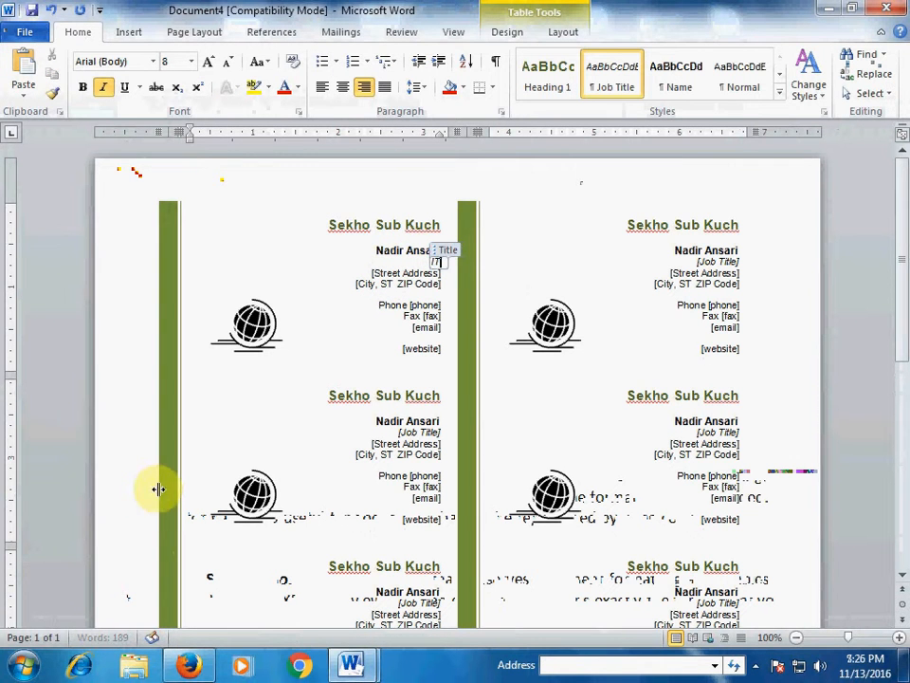
{"action": "type", "text": " Manage"}
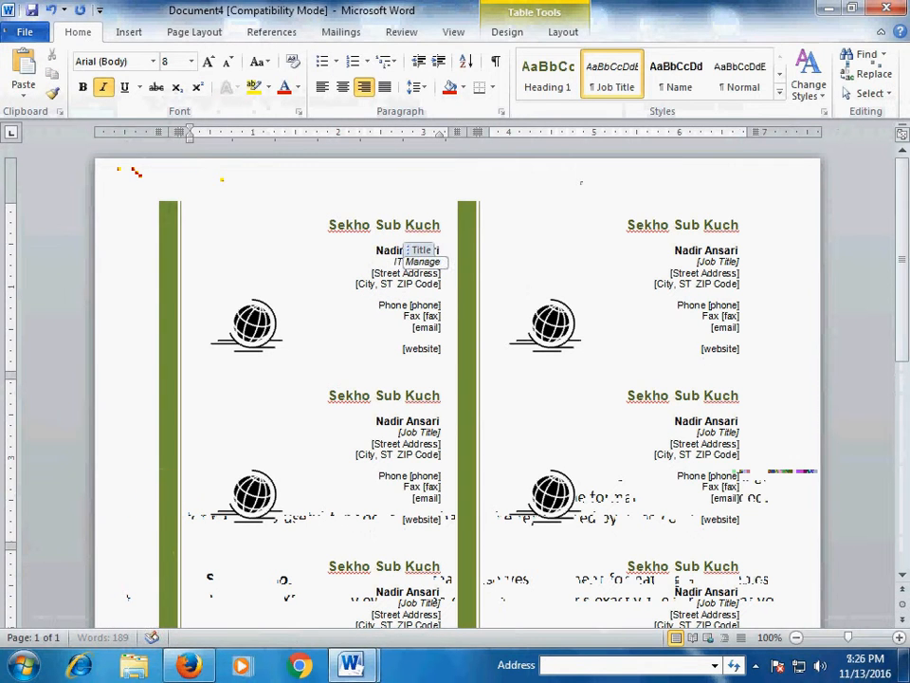
{"action": "type", "text": "r"}
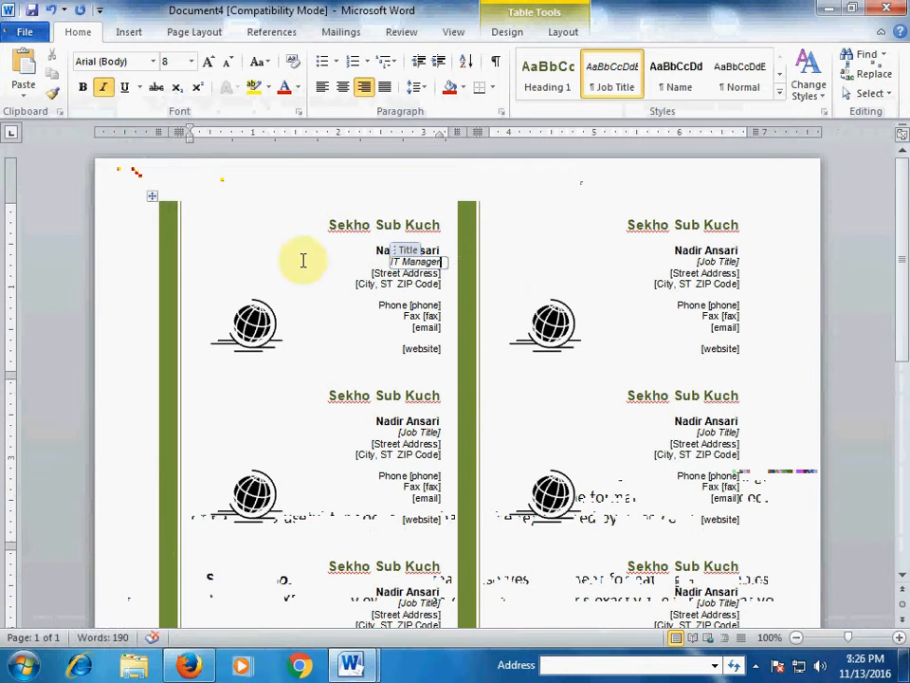
{"action": "left_click", "coordinate": [377, 306]}
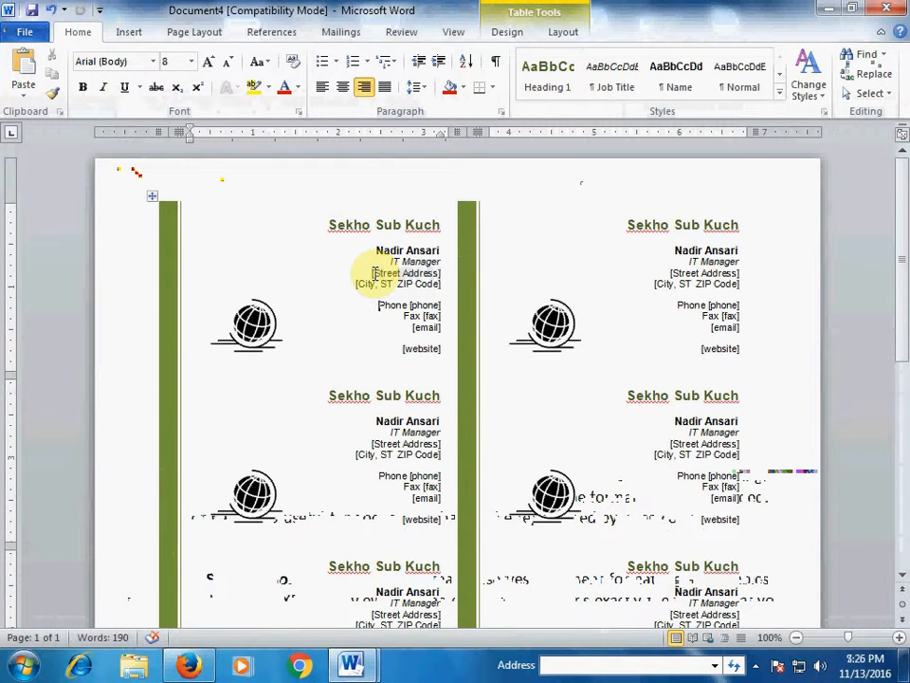
- Fill in the card's street address and 'Karachi' as the city line
{"action": "left_click", "coordinate": [374, 273]}
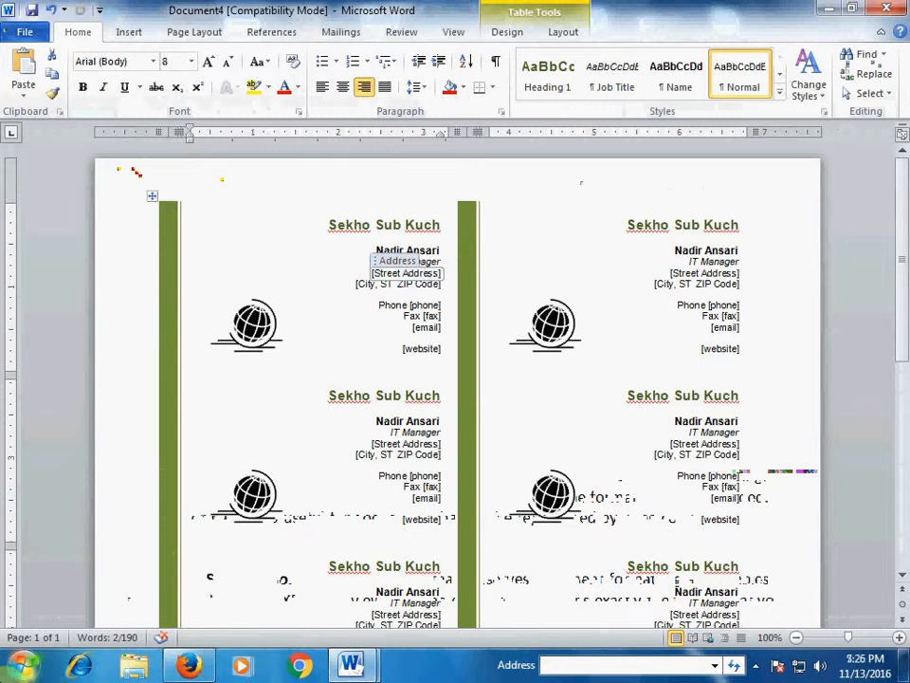
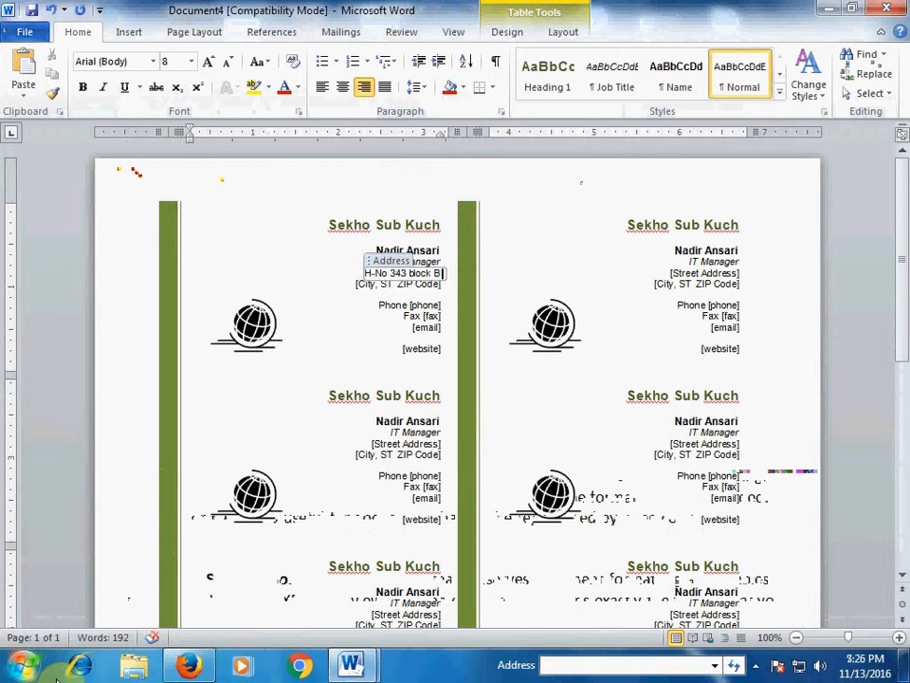
{"action": "left_click", "coordinate": [382, 285]}
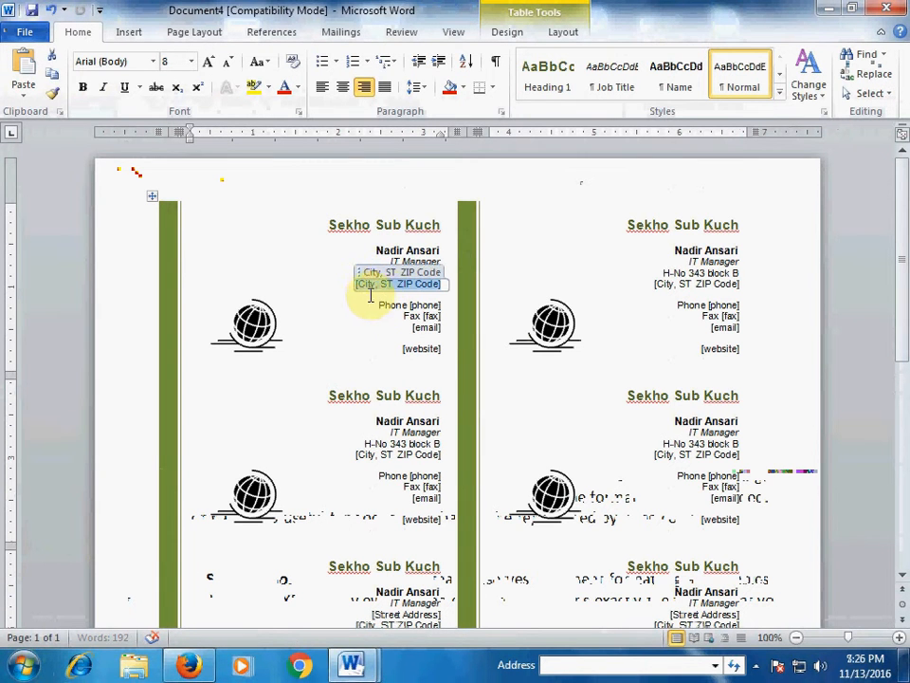
{"action": "type", "text": "Karachi"}
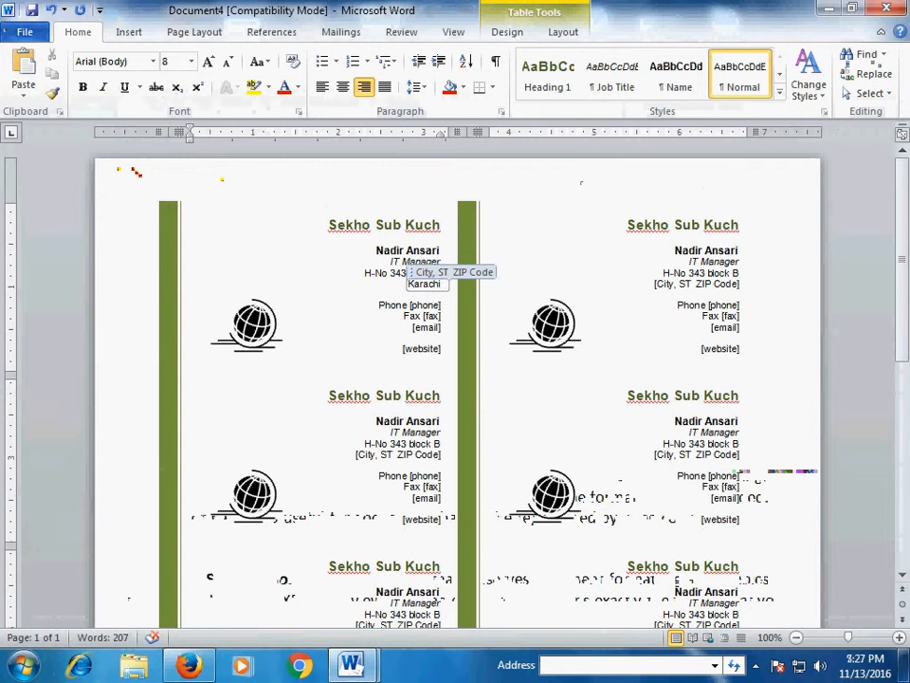
- Replace the [phone] placeholder with the company's phone number
{"action": "left_click", "coordinate": [417, 306]}
{"action": "left_click", "coordinate": [417, 305]}
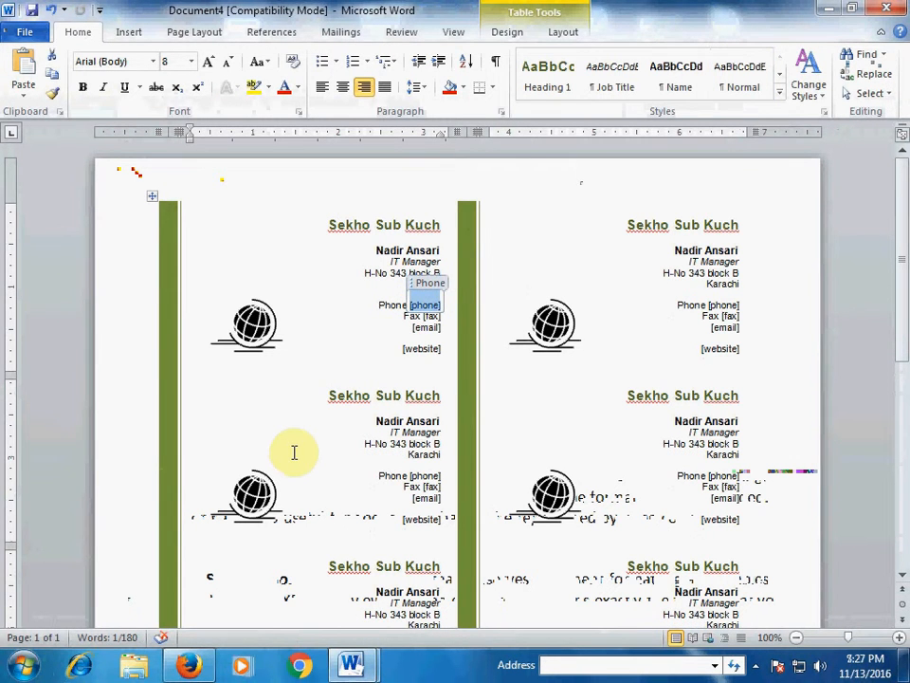
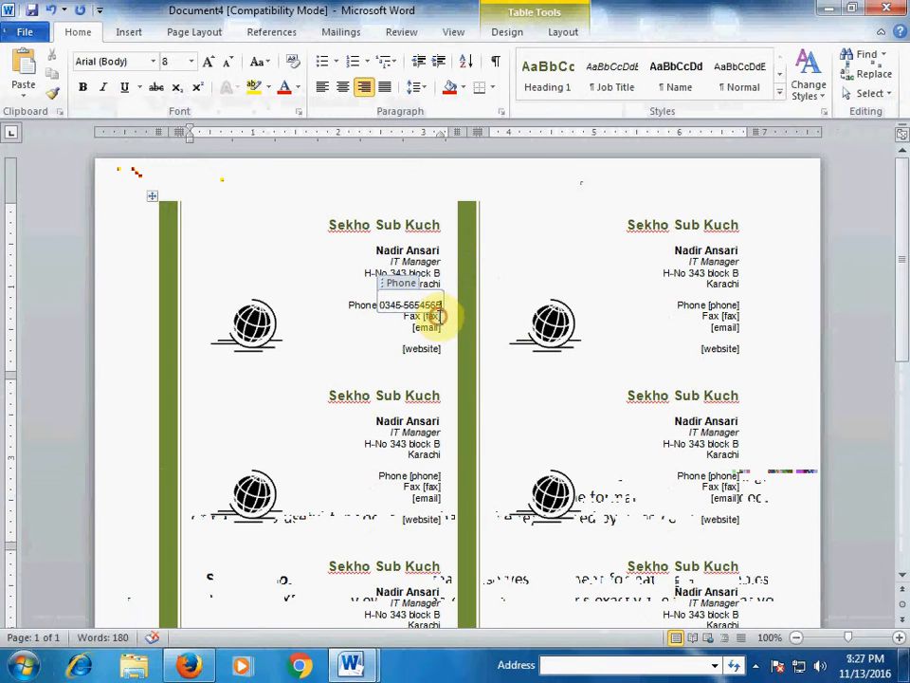
{"action": "left_click", "coordinate": [431, 316]}
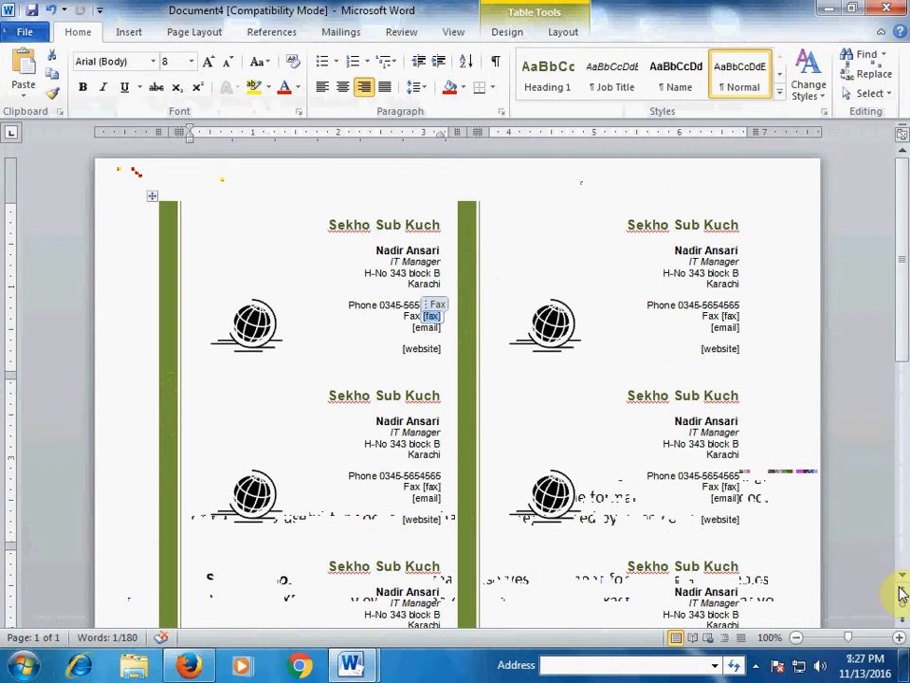
- Zoom the page in slightly and enter the company e-mail address in the [email] placeholder
{"action": "left_click", "coordinate": [900, 637]}
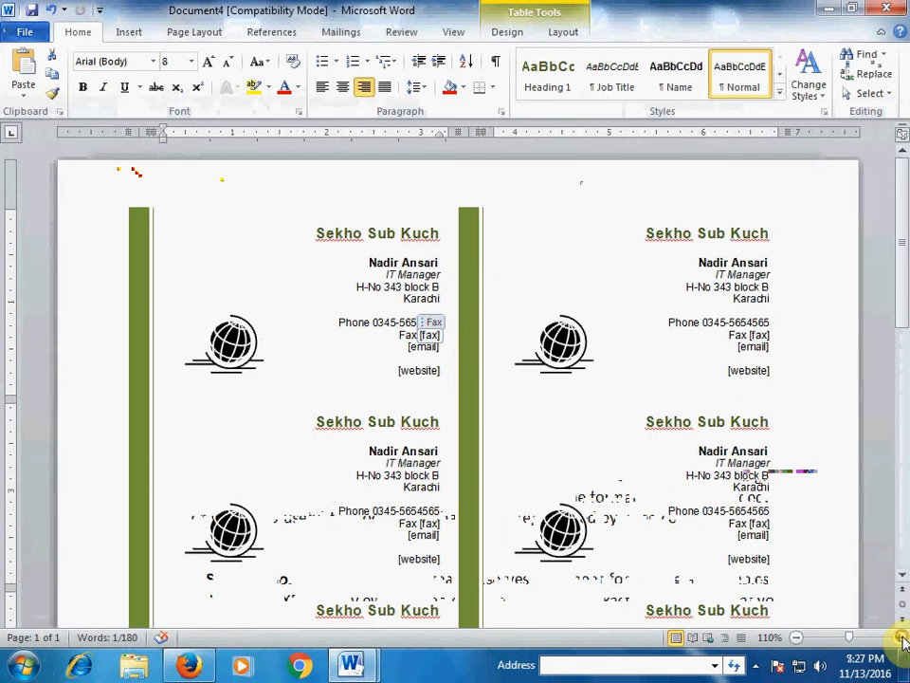
{"action": "left_click", "coordinate": [901, 637]}
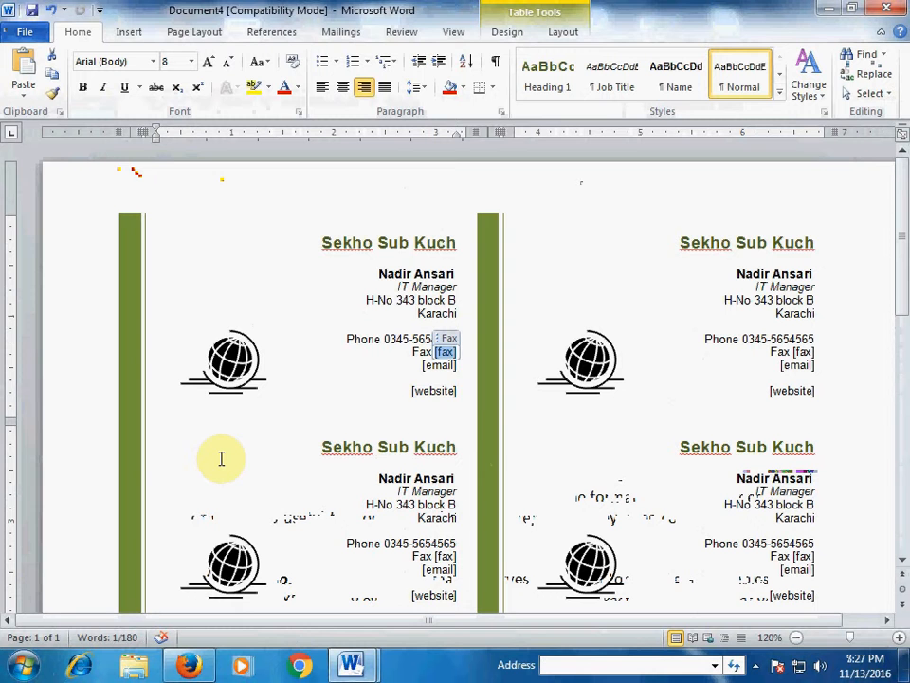
{"action": "left_click", "coordinate": [441, 366]}
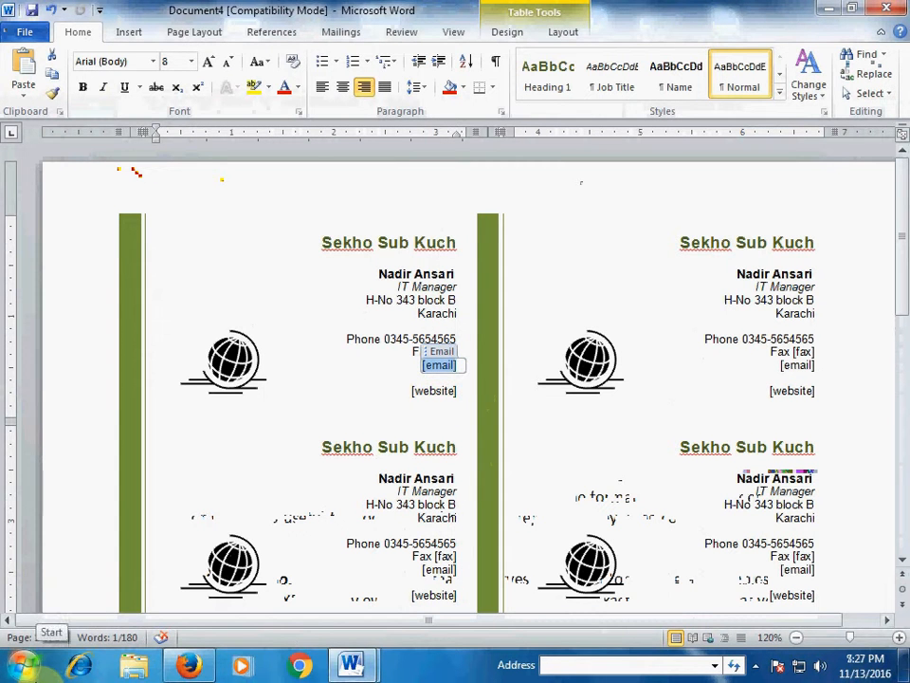
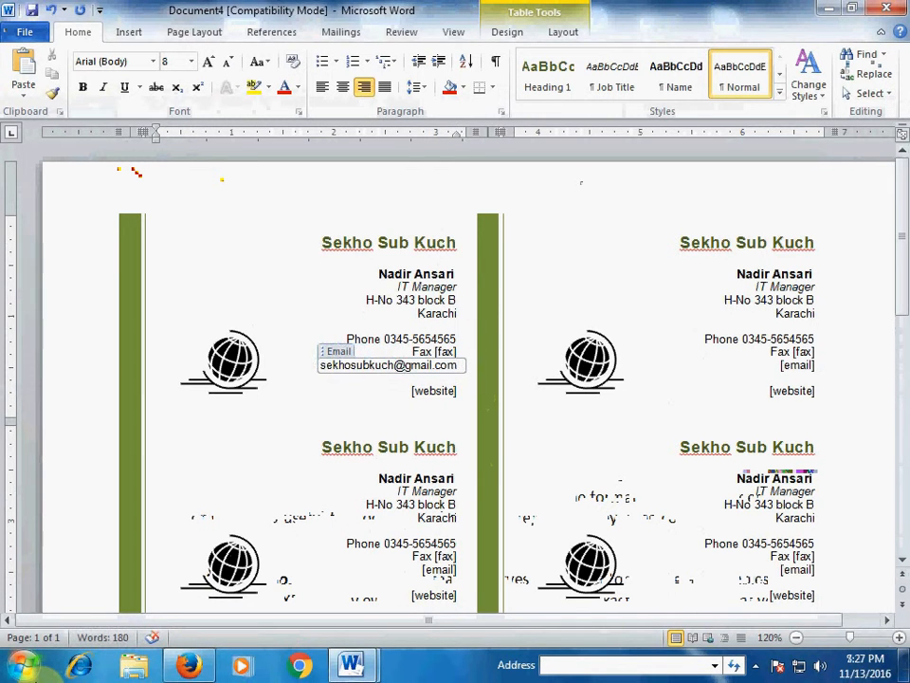
- Enter 'sekhosubkuch.blogspot.com' as the website, removing a stray @ and the auto-capitalised S
{"action": "left_click", "coordinate": [433, 390]}
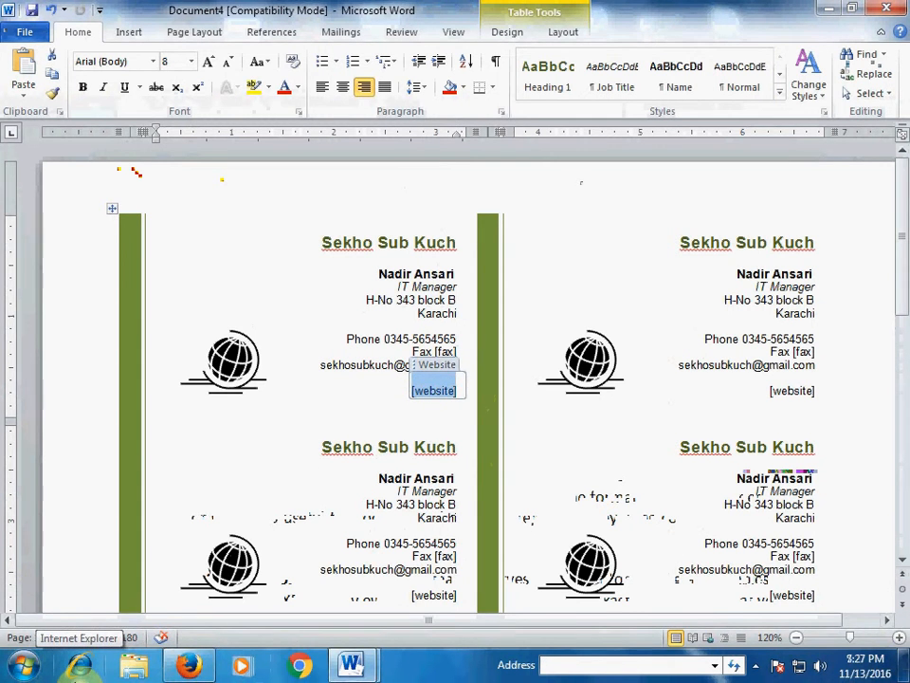
{"action": "type", "text": "sekho"}
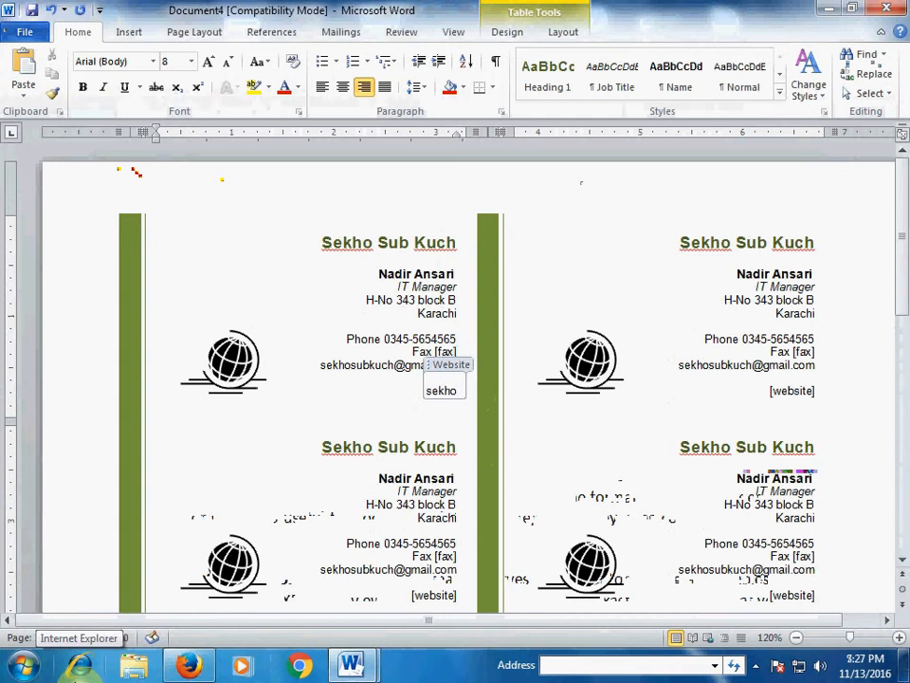
{"action": "type", "text": "subkuch"}
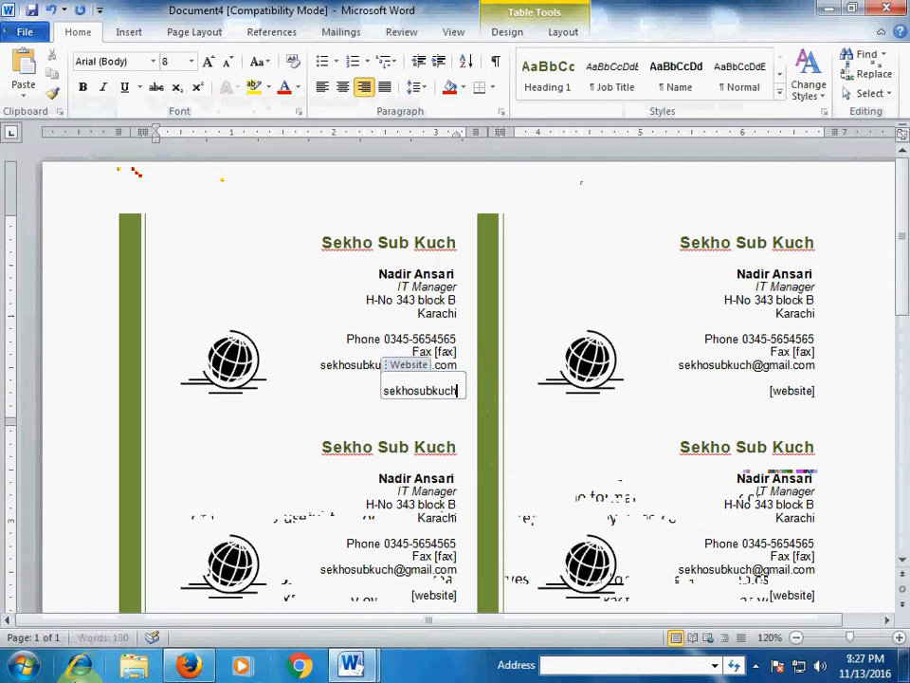
{"action": "type", "text": "@"}
{"action": "key", "text": "BackSpace"}
{"action": "type", "text": "."}
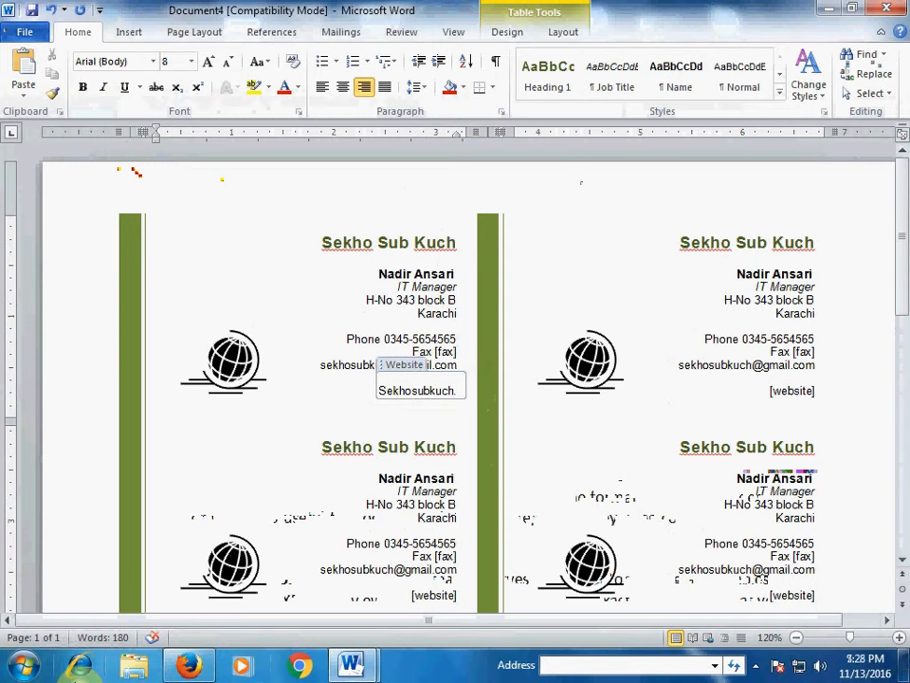
{"action": "type", "text": "blo"}
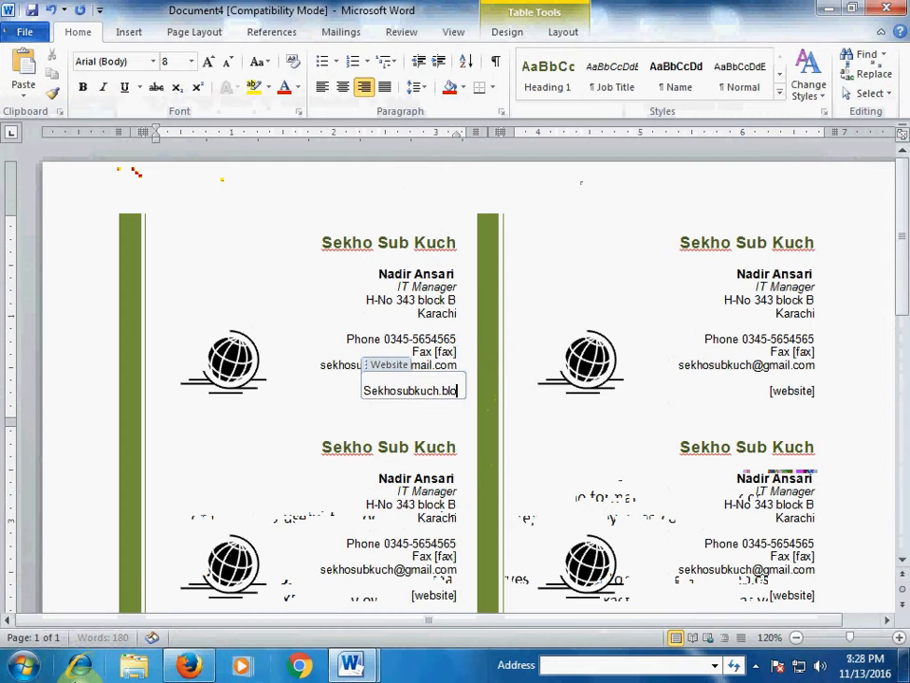
{"action": "type", "text": "gspot.com"}
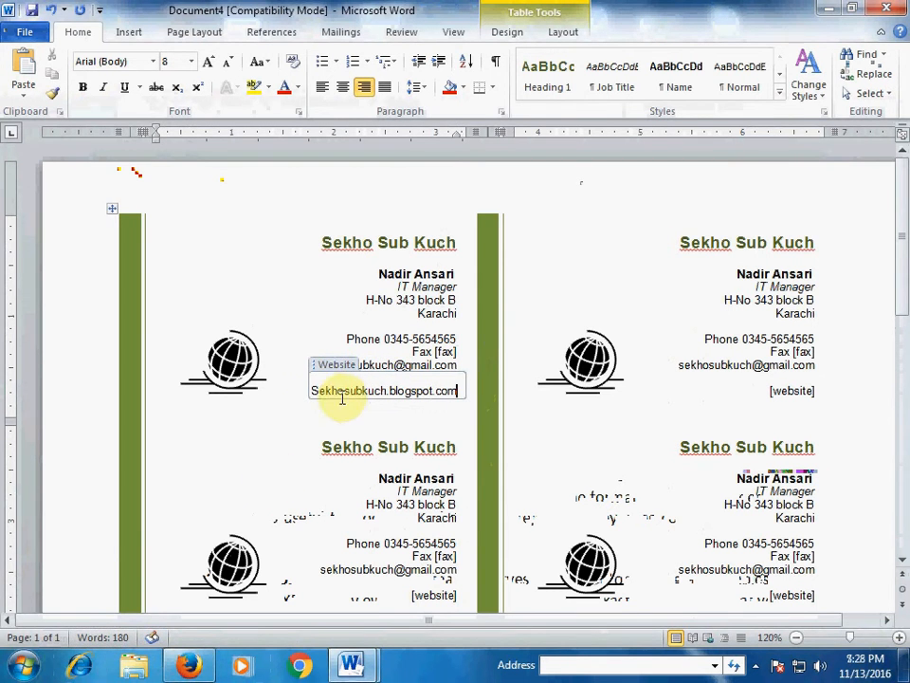
{"action": "left_click", "coordinate": [315, 390]}
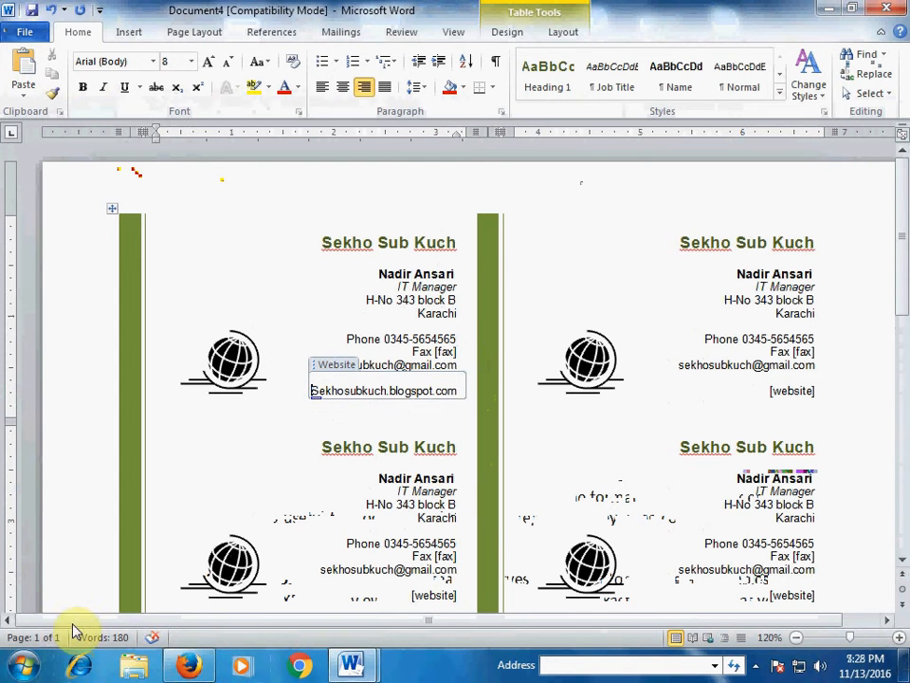
{"action": "key", "text": "Delete"}
{"action": "type", "text": "s"}
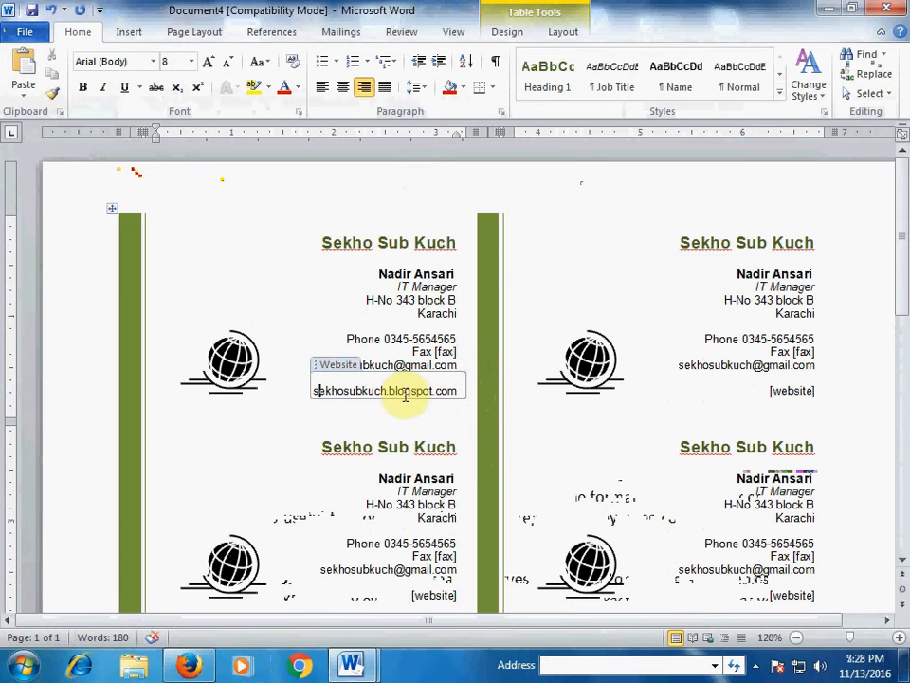
{"action": "left_click", "coordinate": [289, 326]}
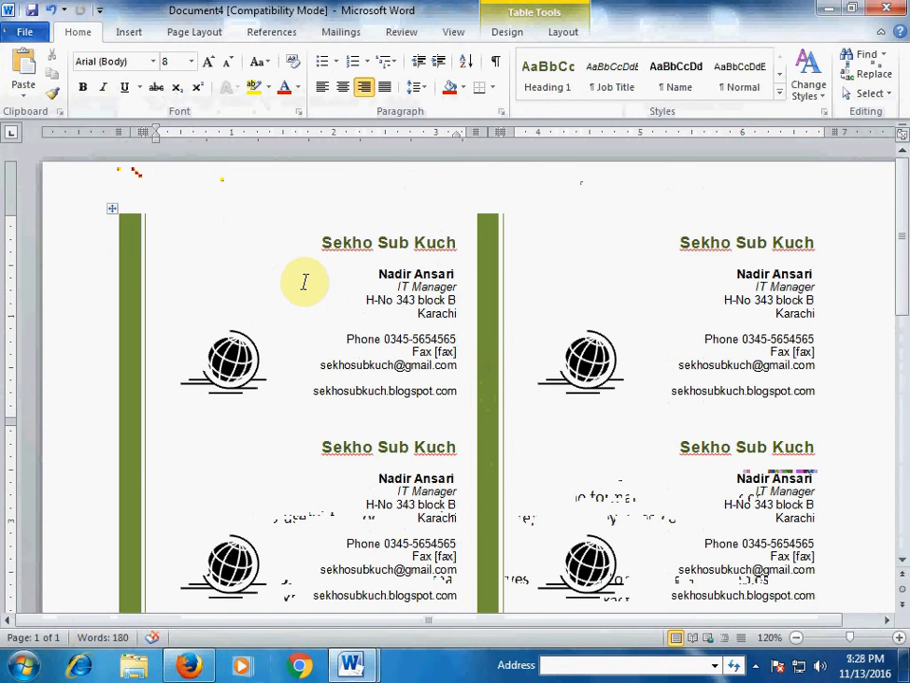
{"action": "left_click", "coordinate": [413, 351]}
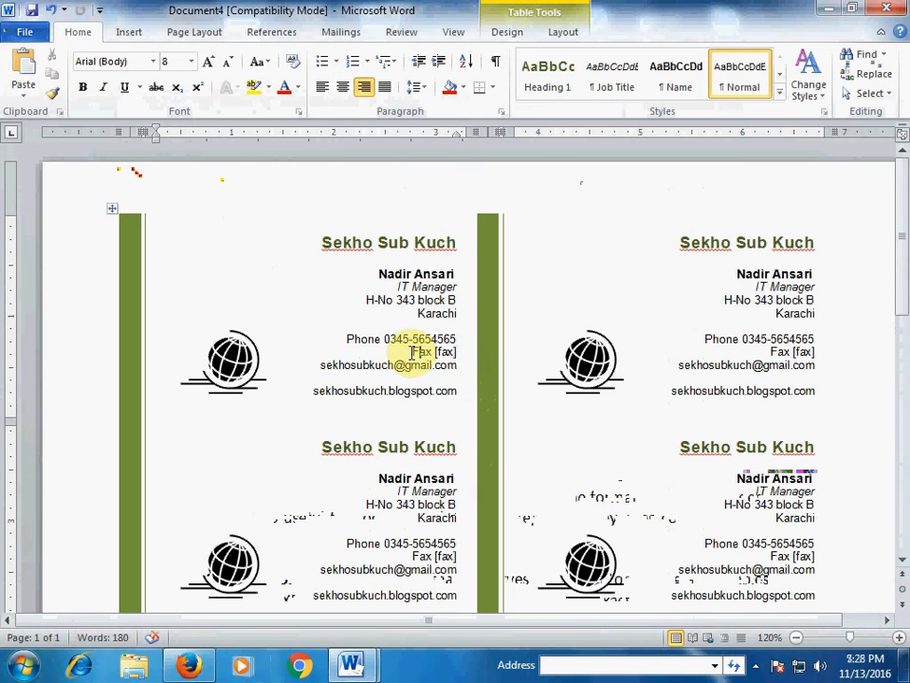
{"action": "left_click_drag", "start_coordinate": [413, 351], "coordinate": [443, 359]}
{"action": "key", "text": "Delete"}
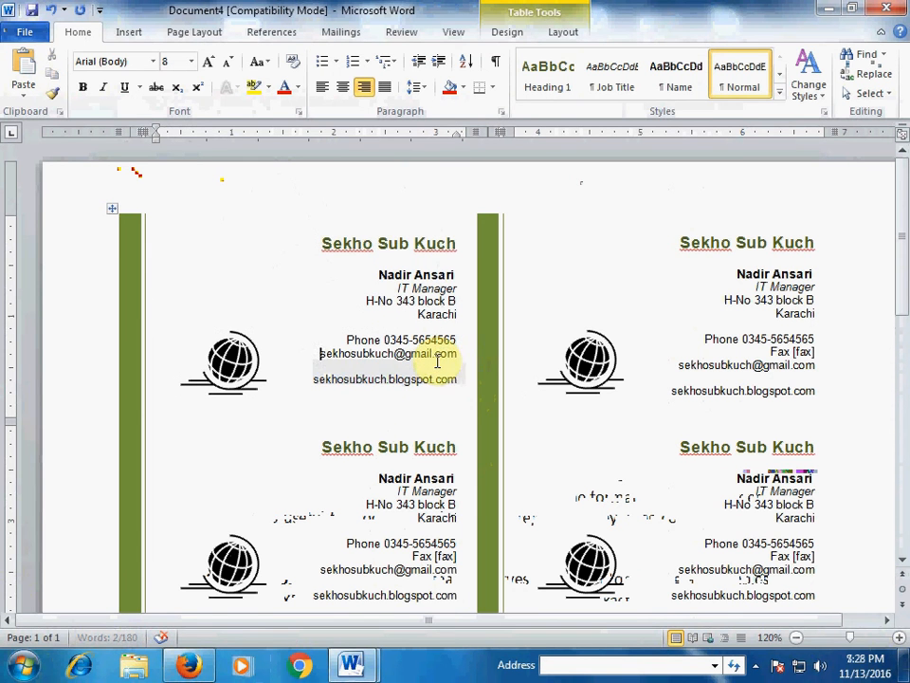
{"action": "left_click", "coordinate": [436, 425]}
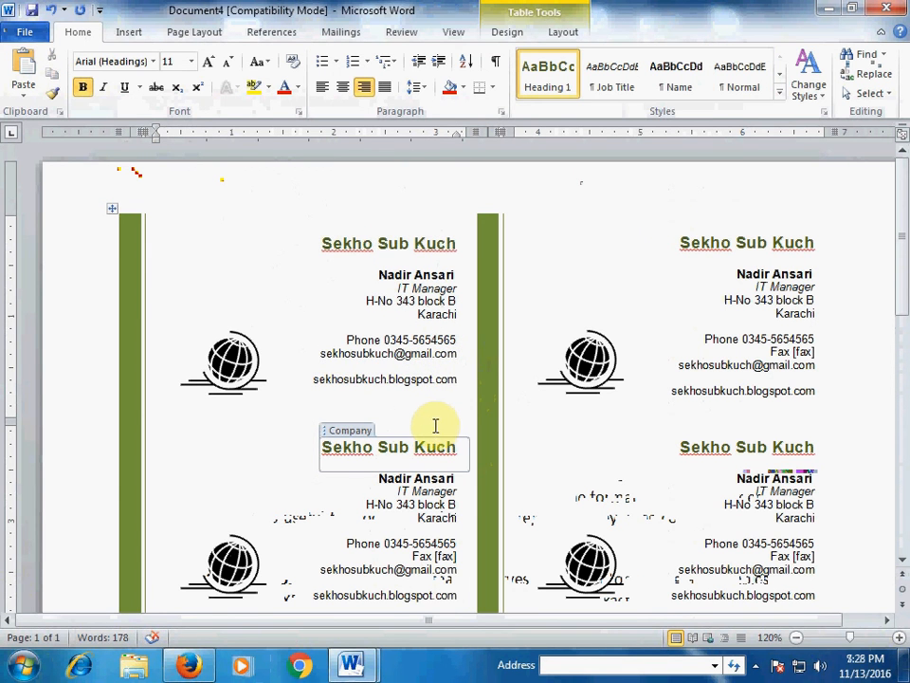
{"action": "key", "text": "ctrl+z"}
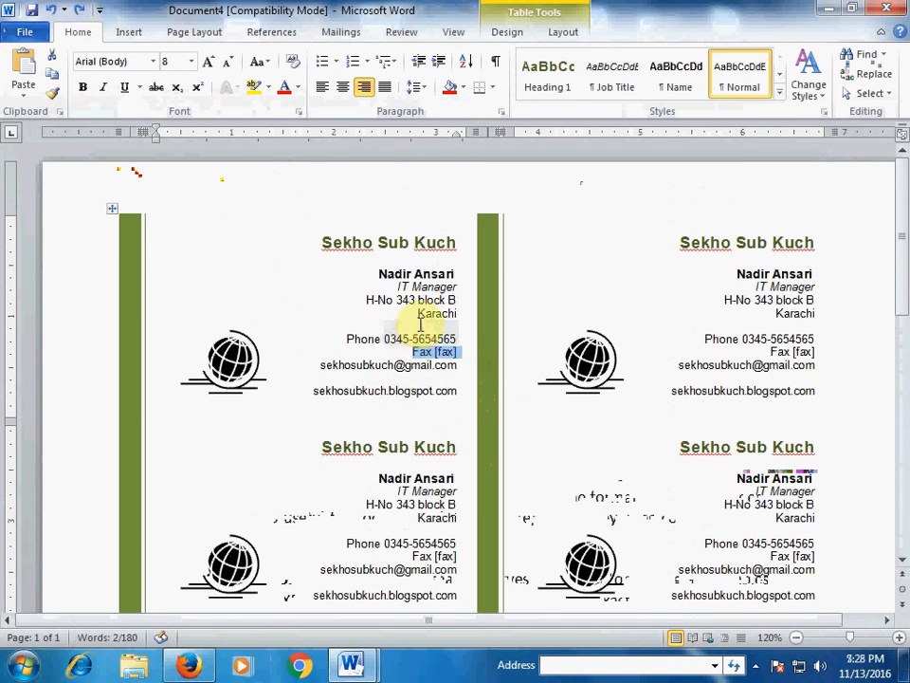
{"action": "left_click", "coordinate": [280, 284]}
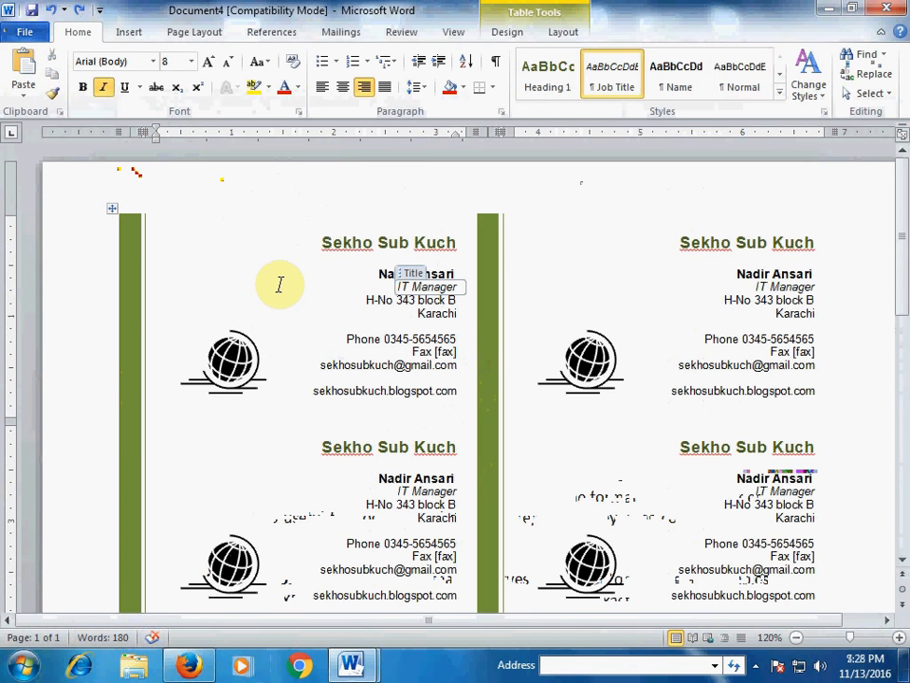